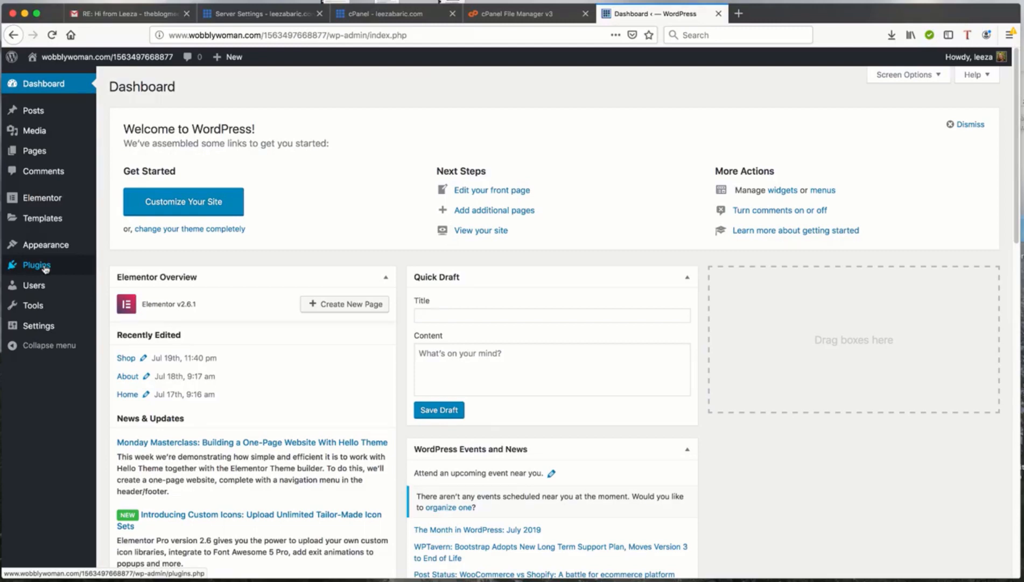
Activate the Twenty Nineteen theme, reload the admin page as a conflict test, and switch the active theme back to Astra
mouse_move(67, 248)
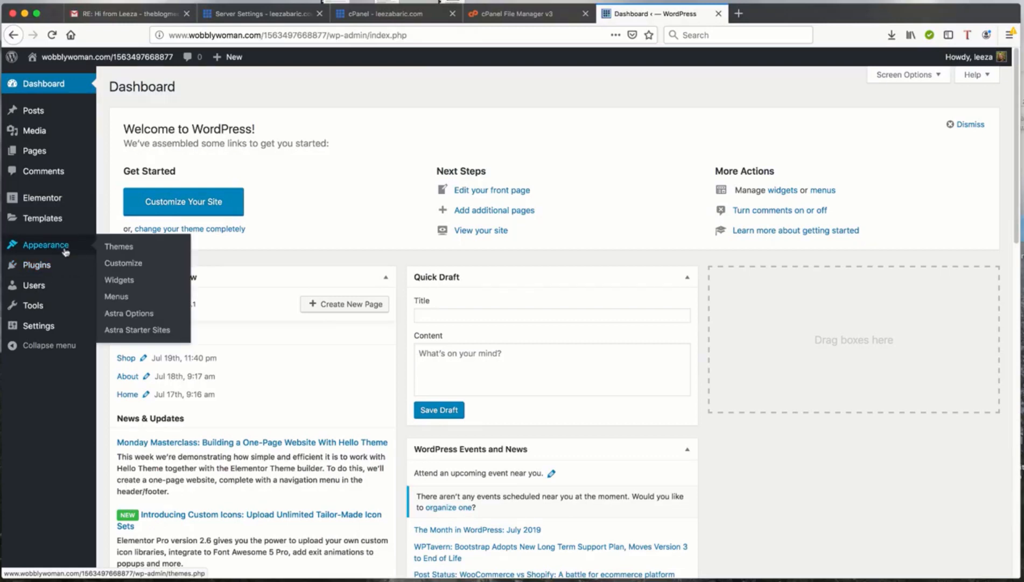
left_click(124, 247)
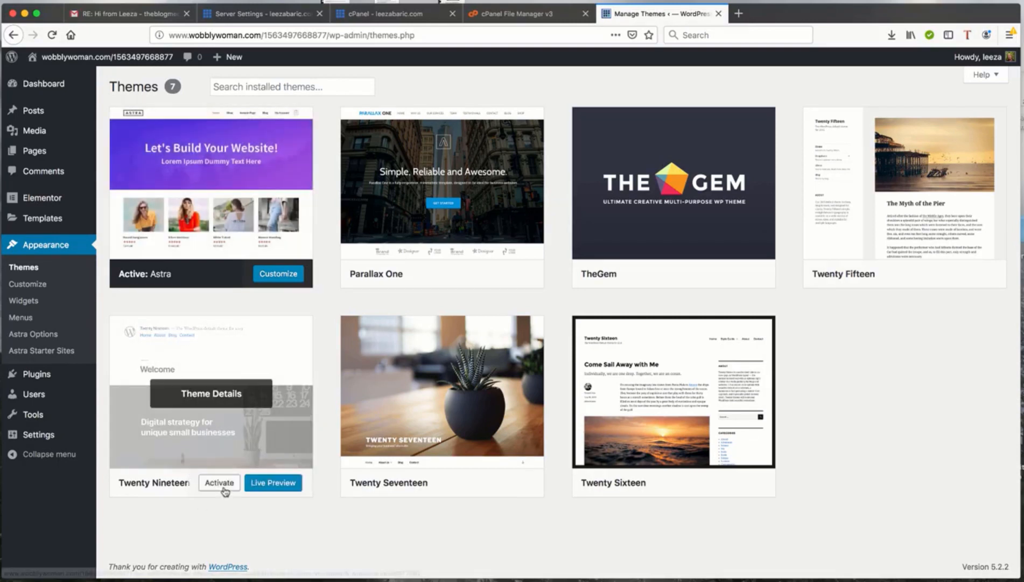
left_click(223, 486)
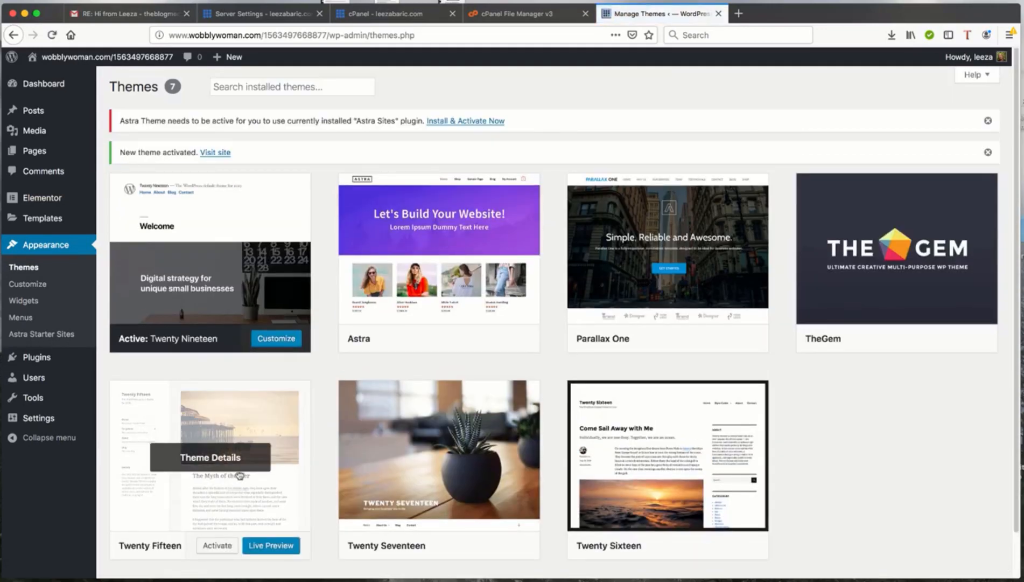
left_click(56, 37)
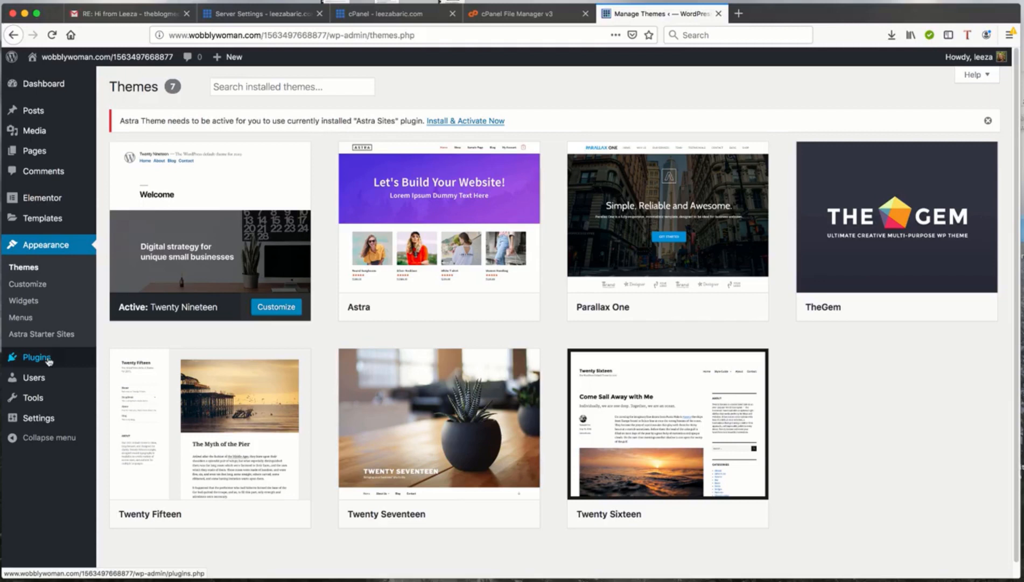
left_click(442, 308)
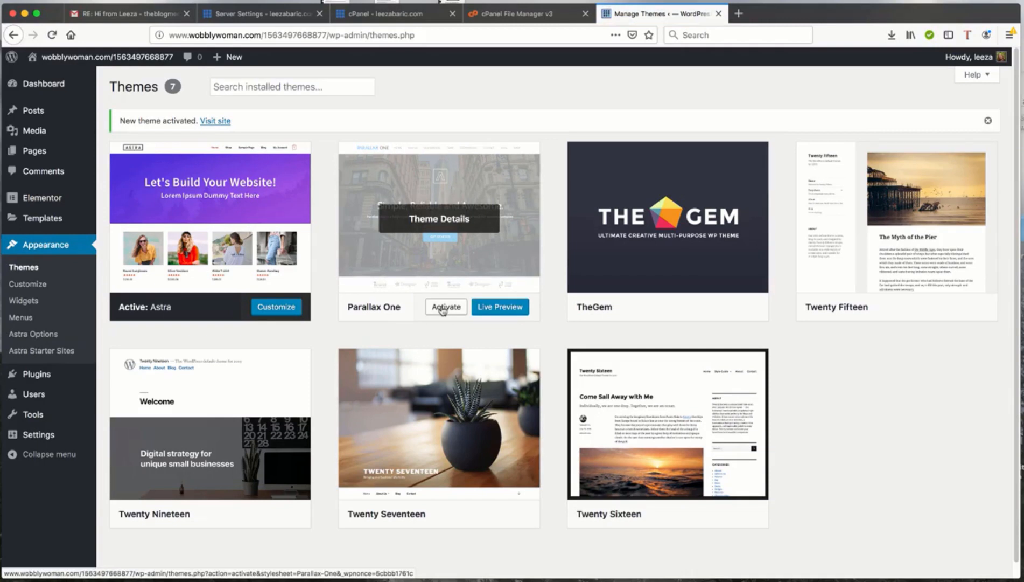
Open the list of installed plugins and look through it for the active ones
left_click(43, 376)
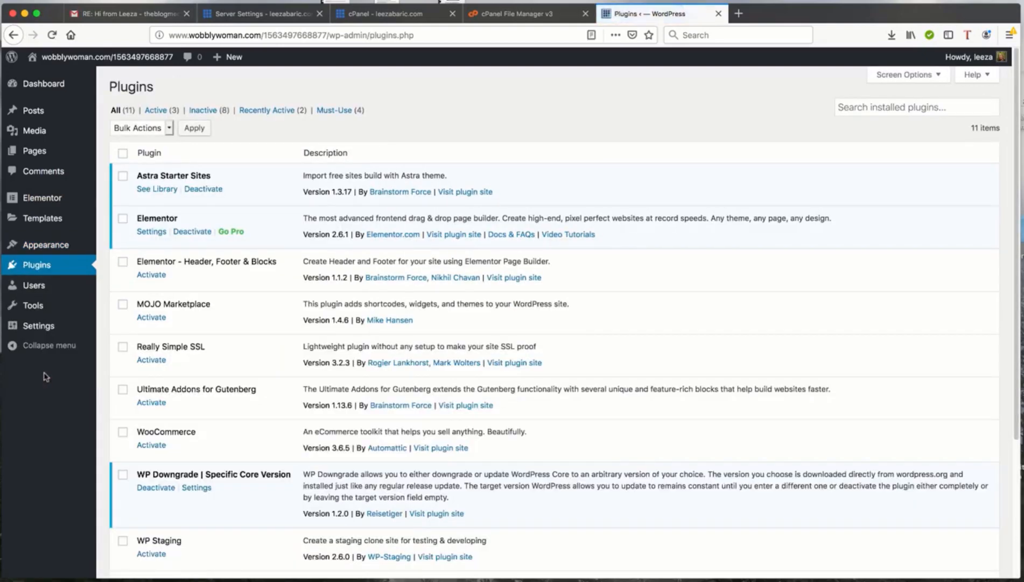
scroll(511, 426, "down", 3)
scroll(484, 431, "down", 2)
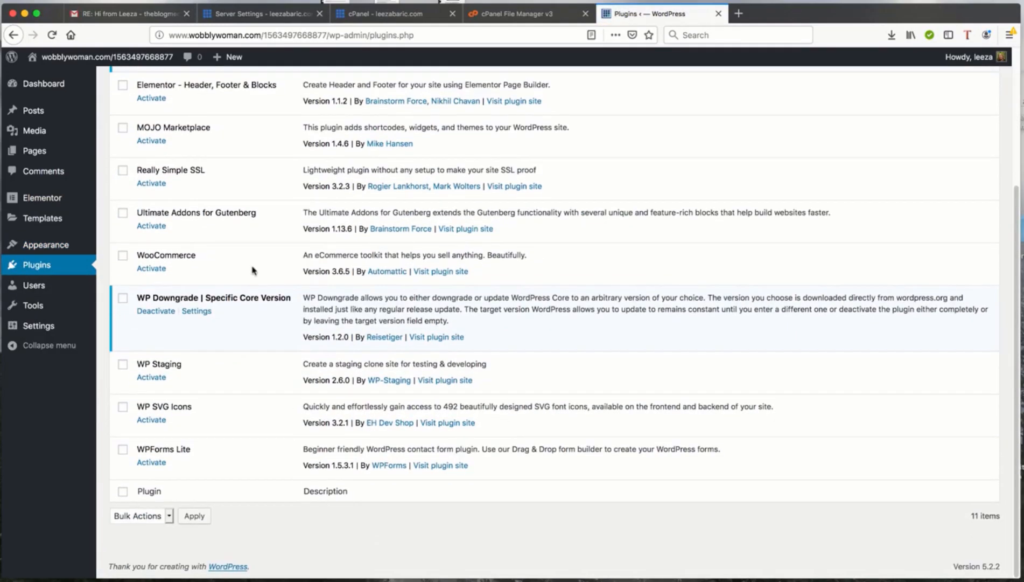
scroll(251, 229, "up", 5)
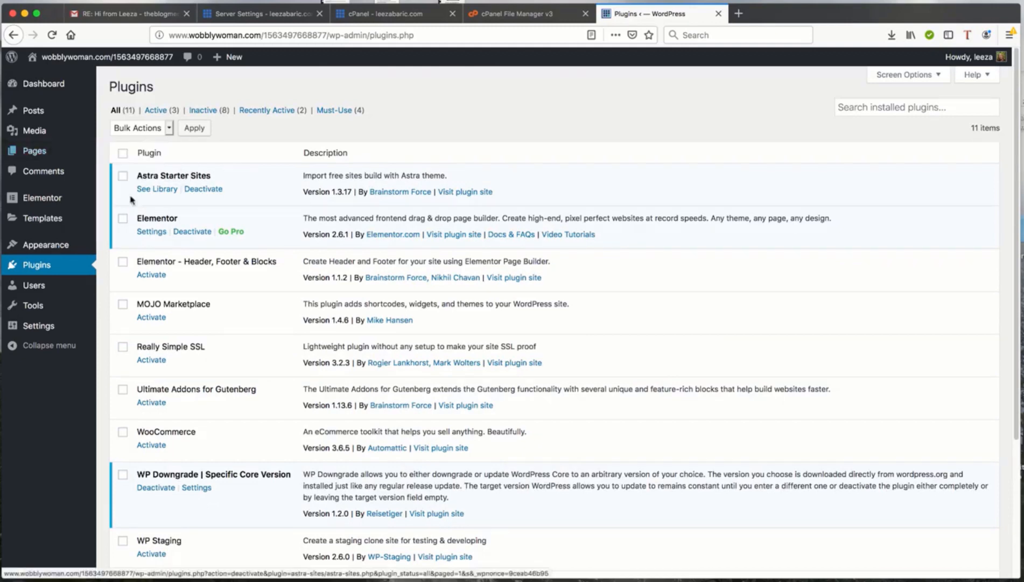
left_click(123, 176)
left_click(124, 219)
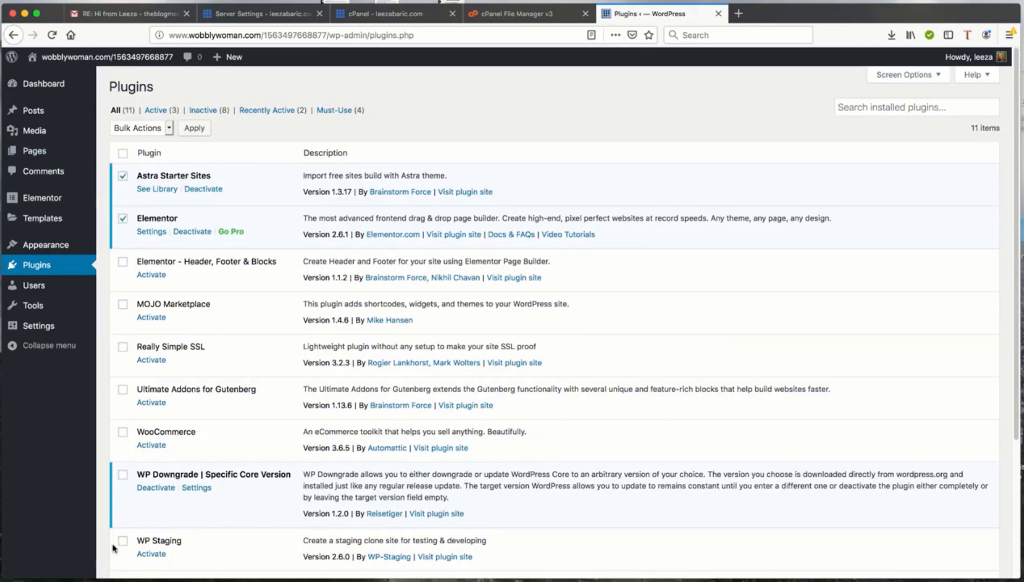
left_click(123, 475)
left_click(122, 154)
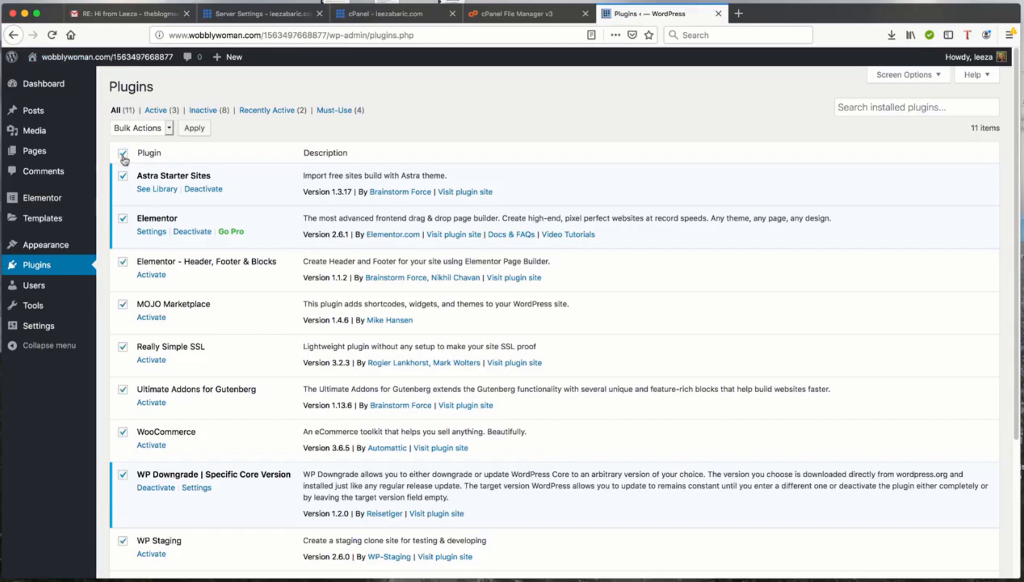
left_click(123, 153)
Deactivate Astra Starter Sites, Elementor and WP Downgrade together with one bulk action and reload the plugins page
left_click(123, 176)
left_click(123, 218)
left_click(123, 475)
left_click(169, 129)
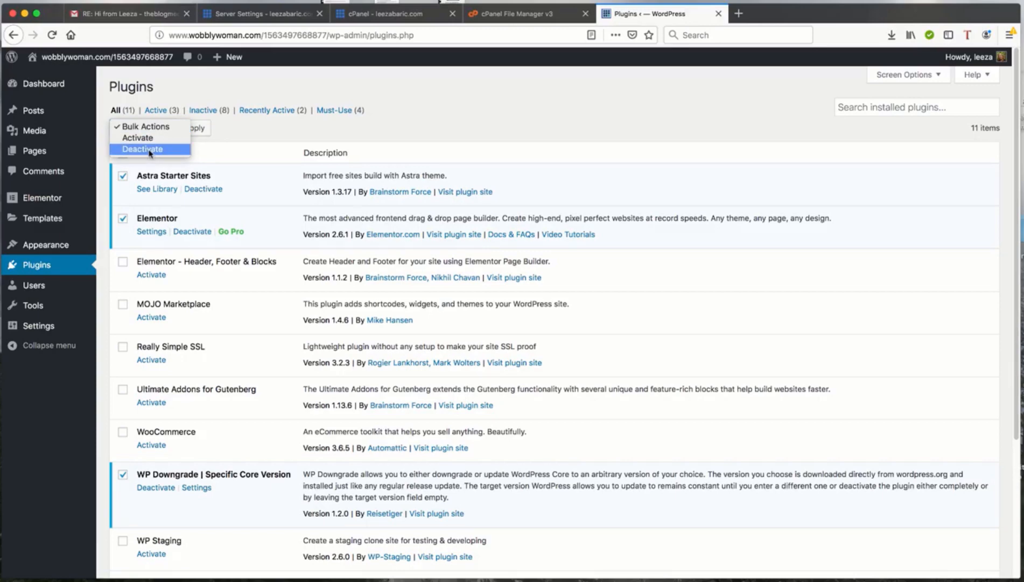
left_click(152, 149)
left_click(195, 130)
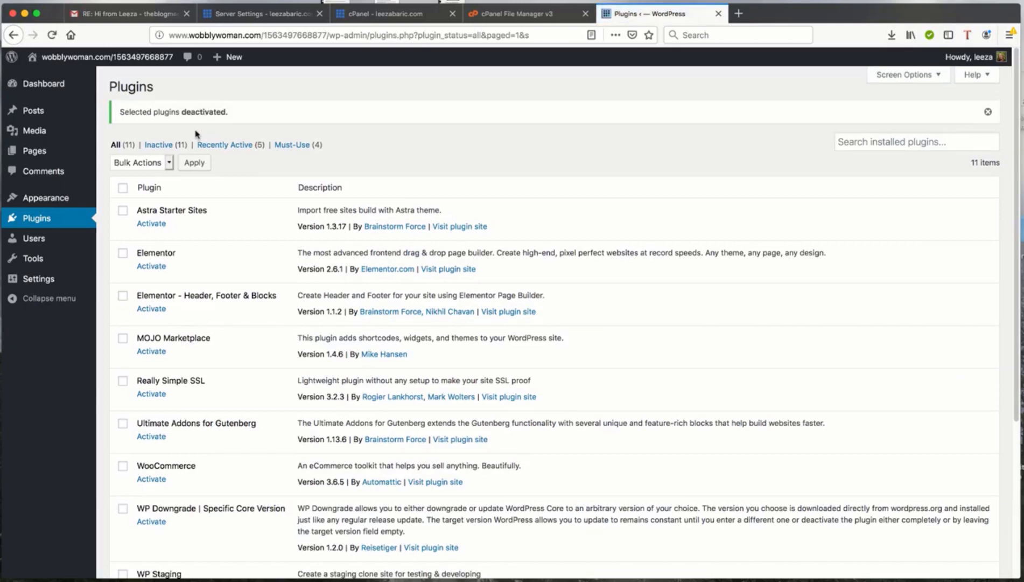
left_click(52, 35)
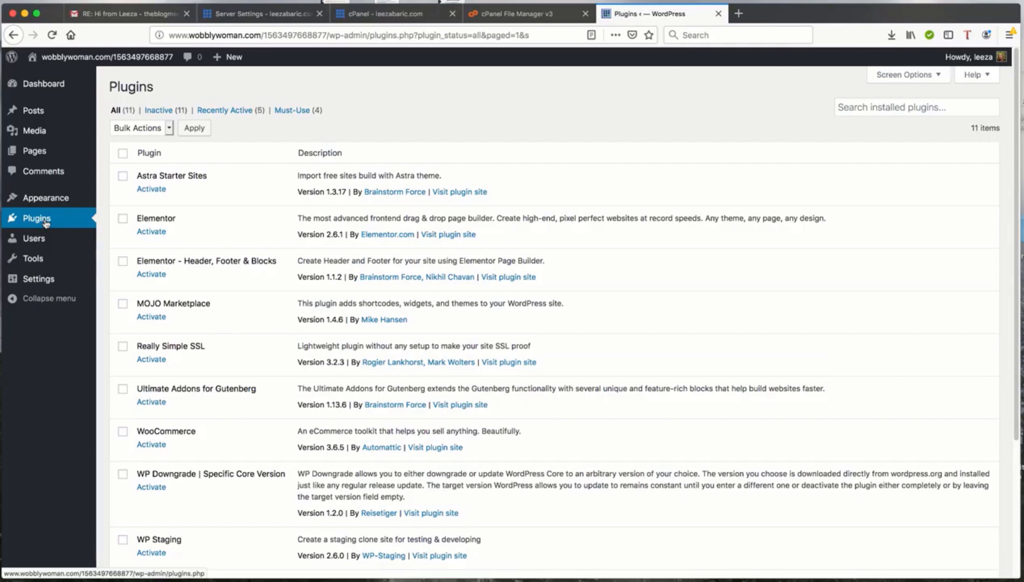
Activate only the Astra Starter Sites plugin, reload the page to test it, and deactivate it again
left_click(158, 192)
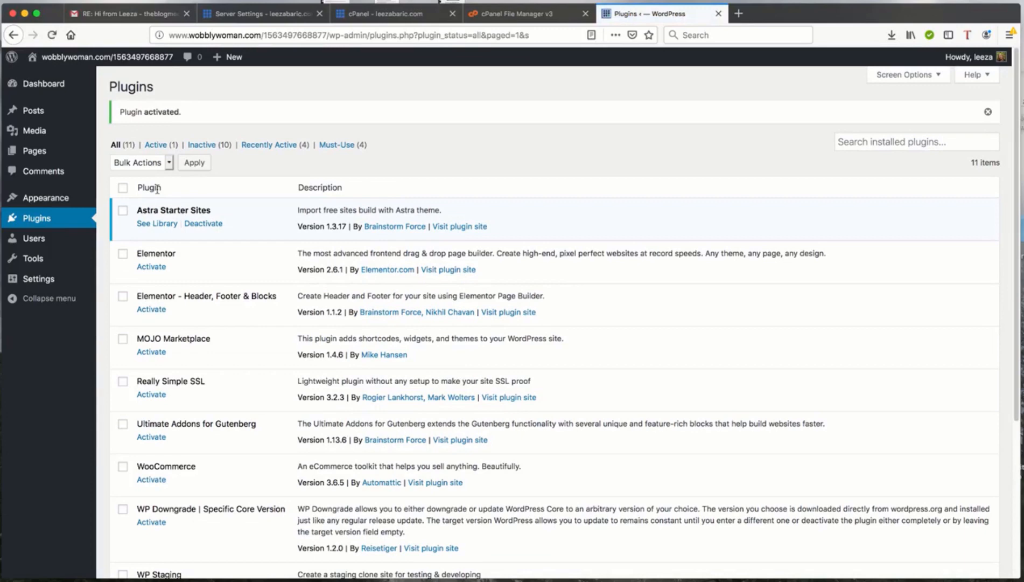
left_click(51, 35)
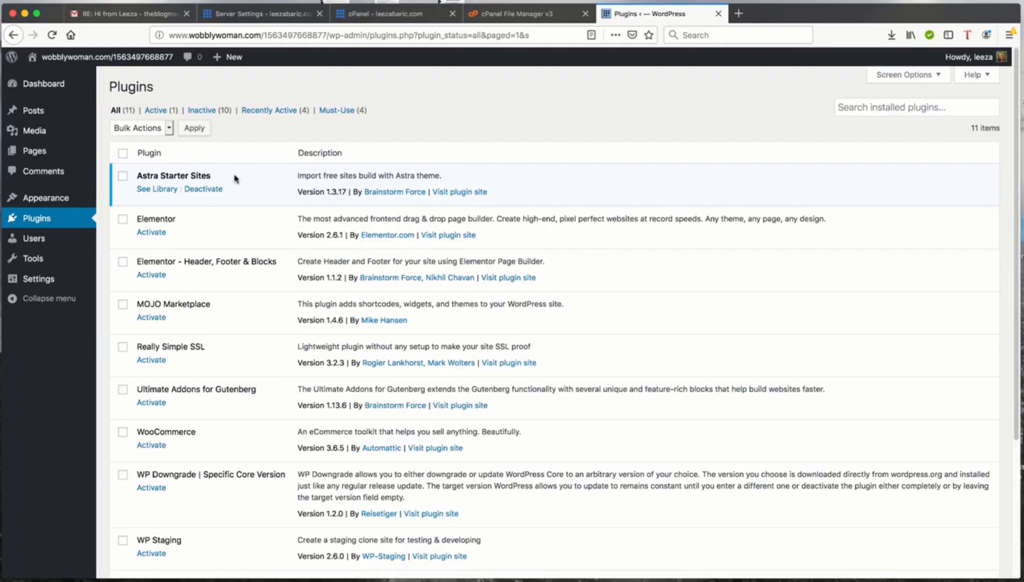
left_click(203, 189)
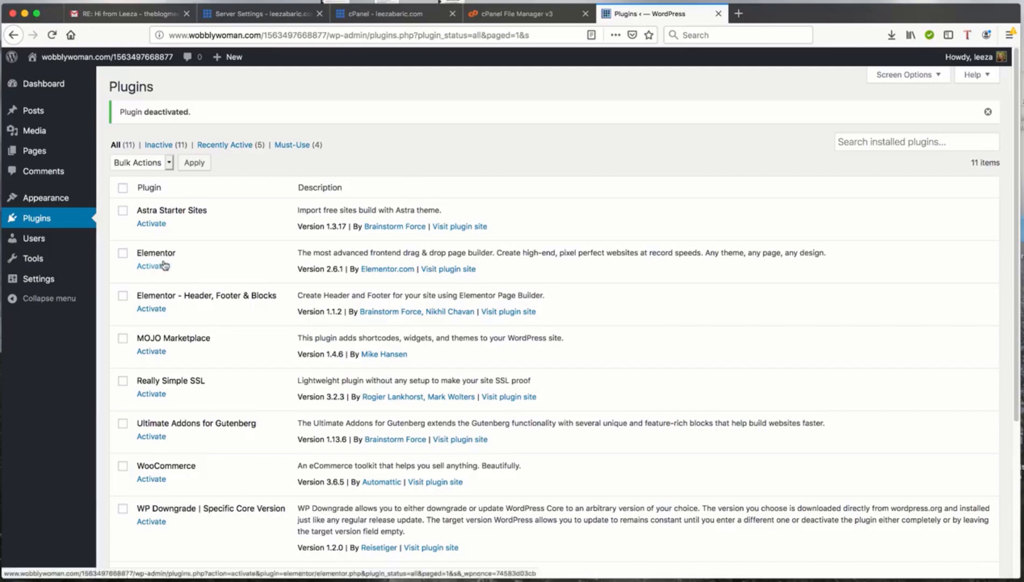
Activate only the Elementor plugin, reload the page to test it, and deactivate it with the reason "It's a temporary deactivation"
left_click(157, 271)
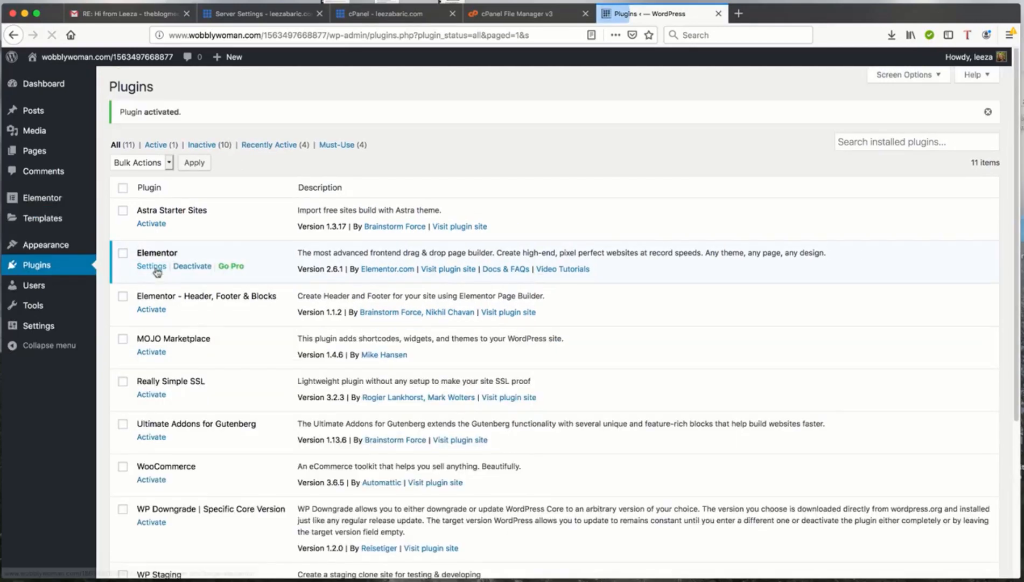
left_click(50, 35)
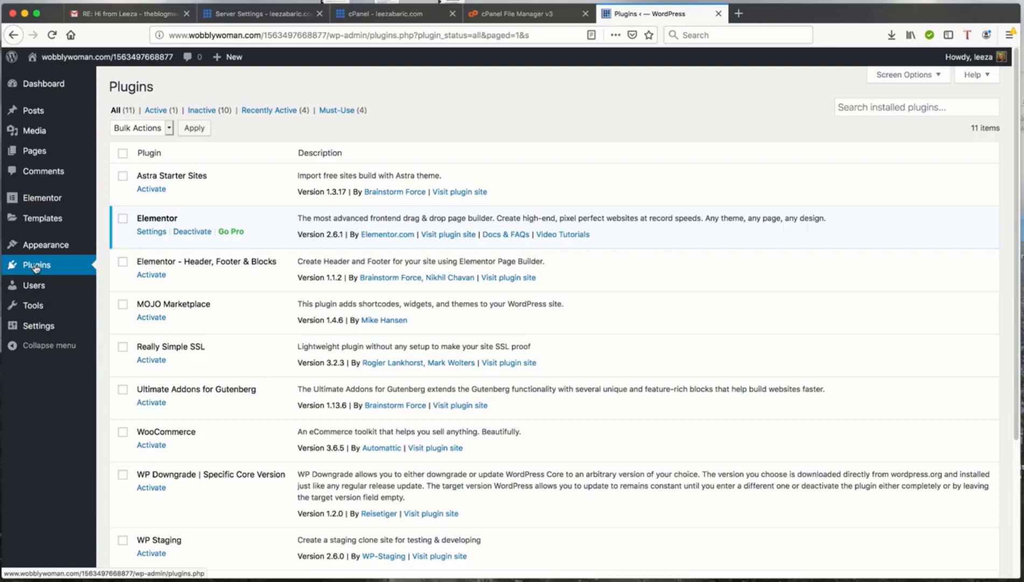
left_click(193, 231)
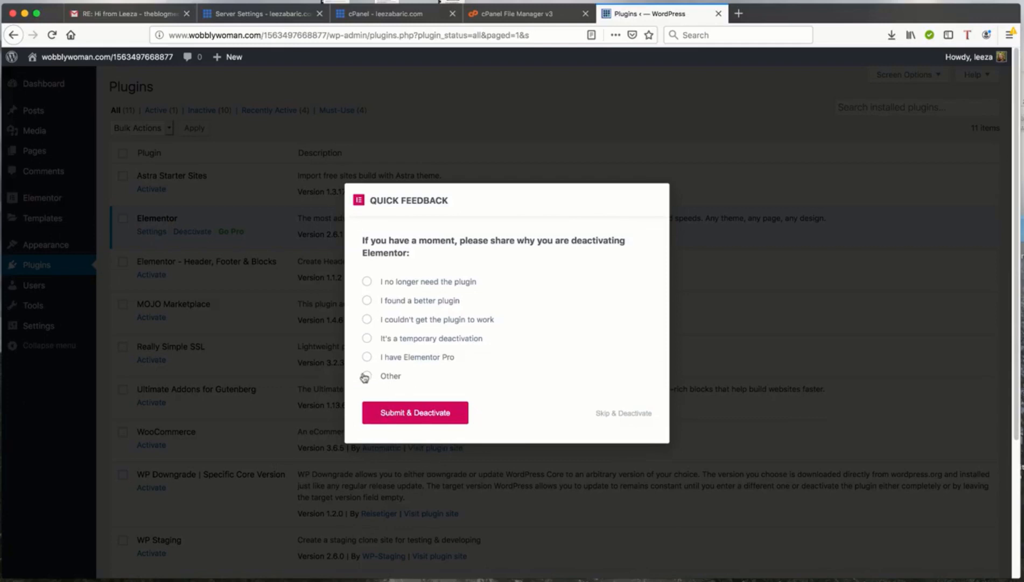
left_click(366, 337)
left_click(429, 414)
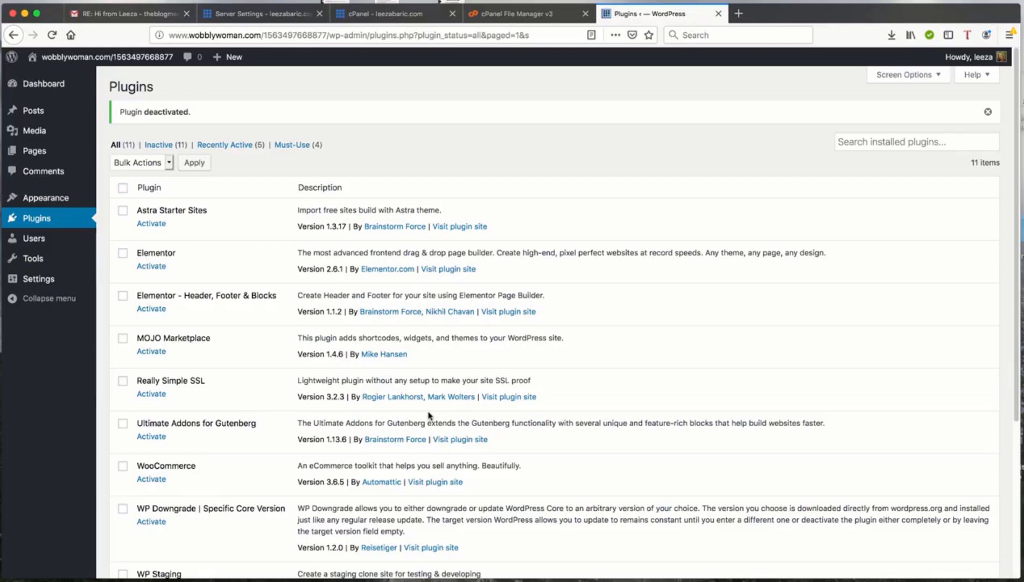
Open the list of all users and check the role of each account against the available role options
mouse_move(35, 239)
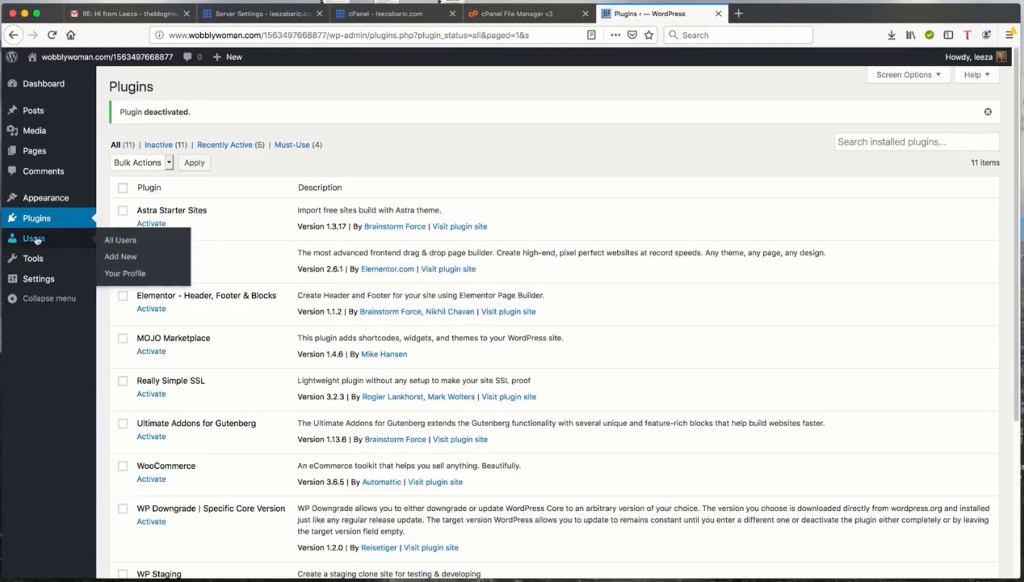
left_click(131, 240)
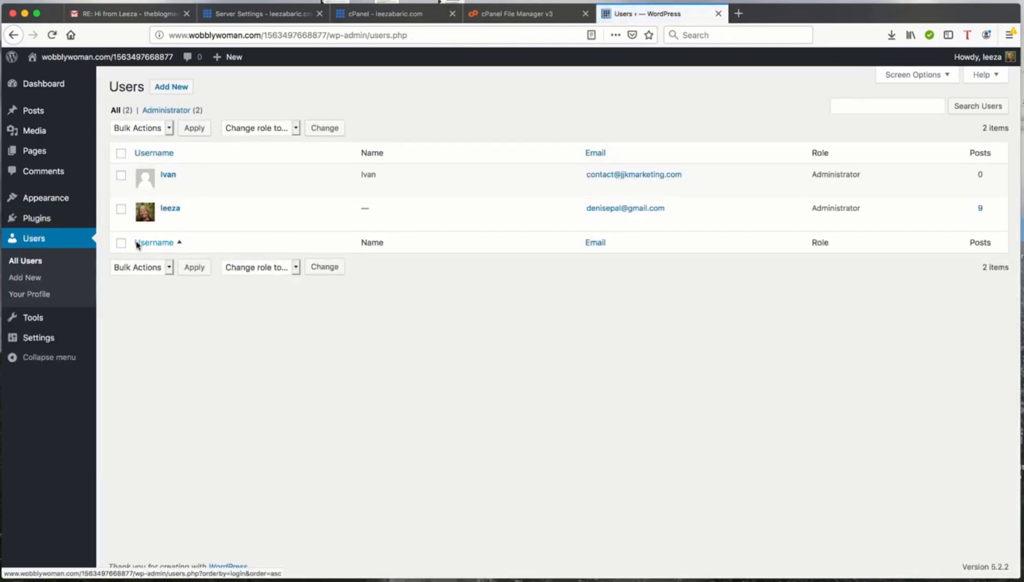
left_click_drag(812, 176, 896, 174)
left_click_drag(813, 210, 862, 212)
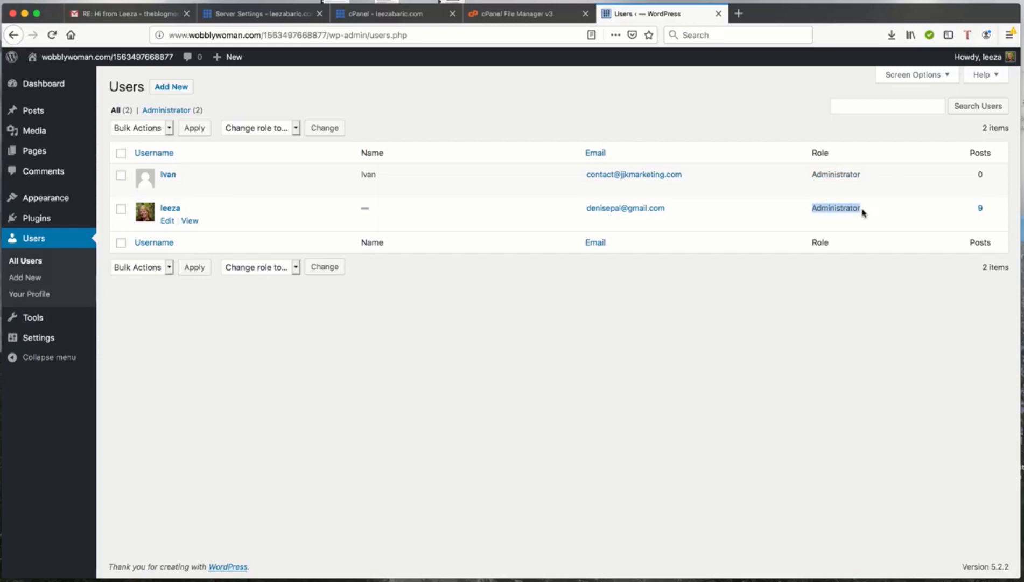
left_click(294, 268)
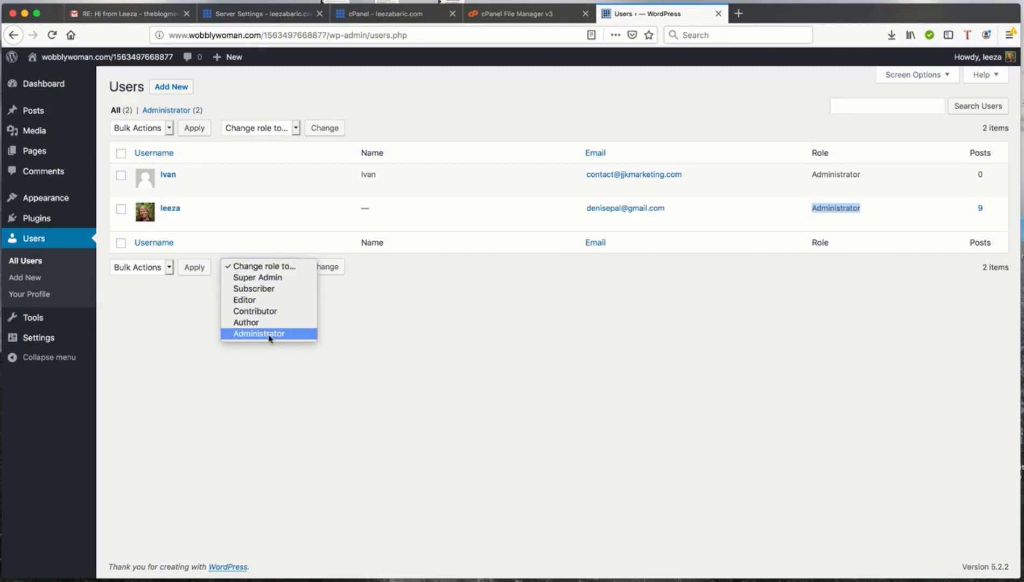
left_click(532, 337)
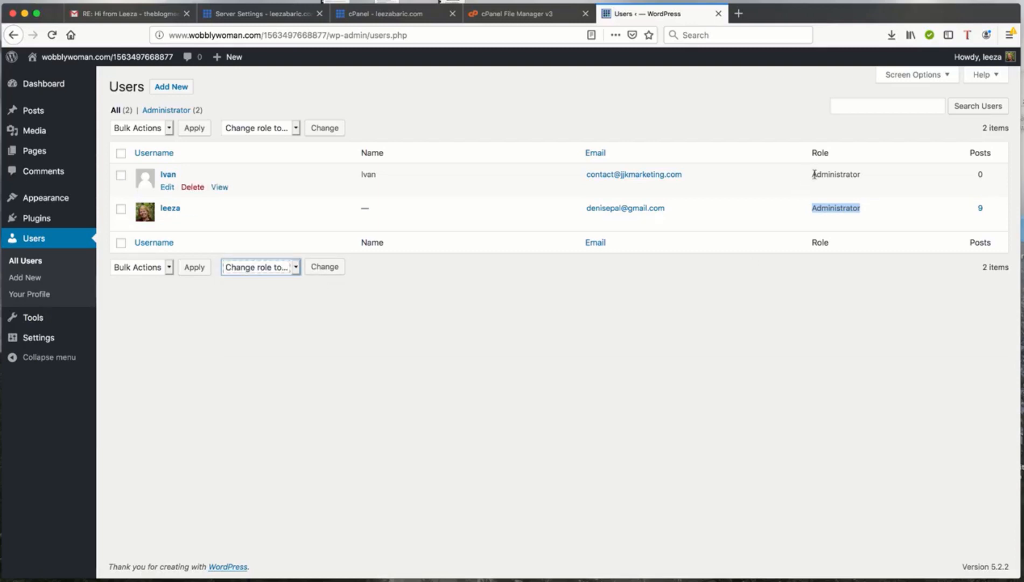
left_click_drag(812, 174, 881, 178)
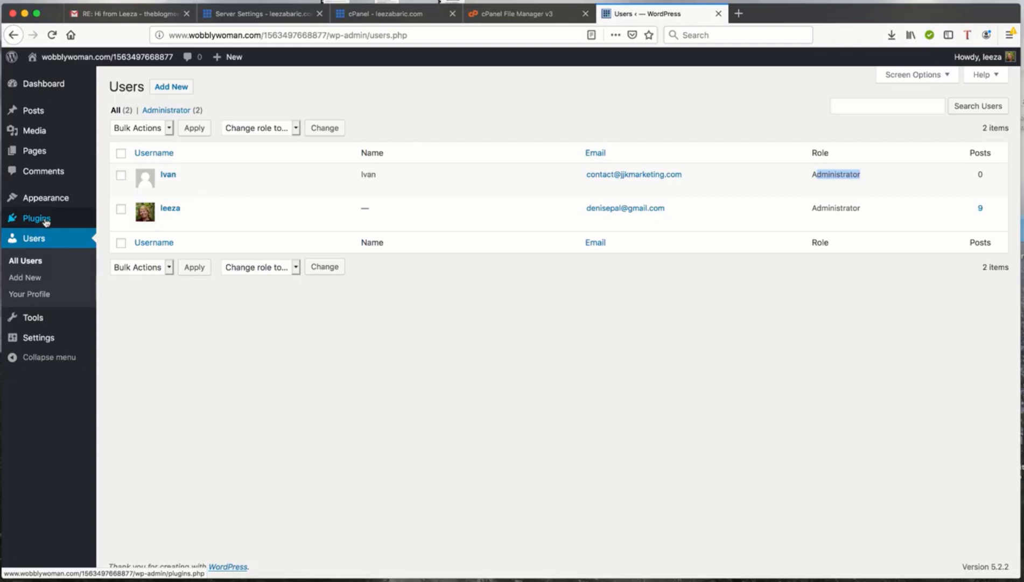
left_click(526, 14)
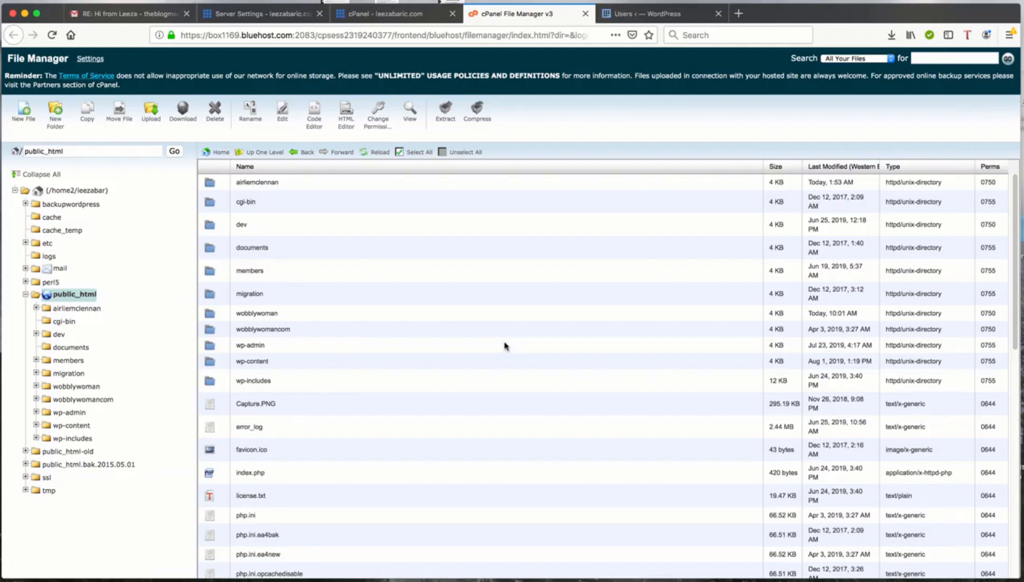
scroll(506, 346, "down", 1)
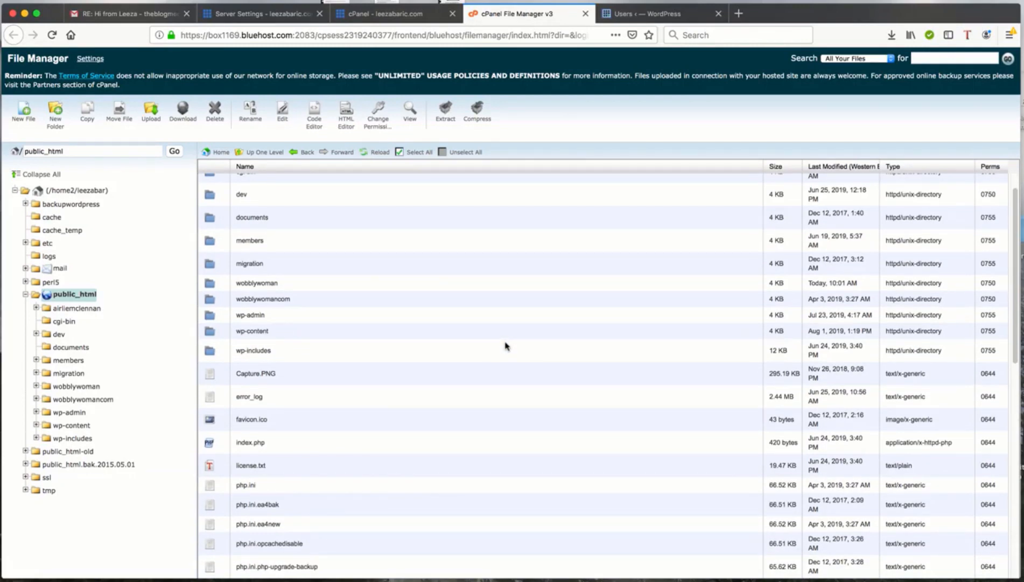
left_click(67, 296)
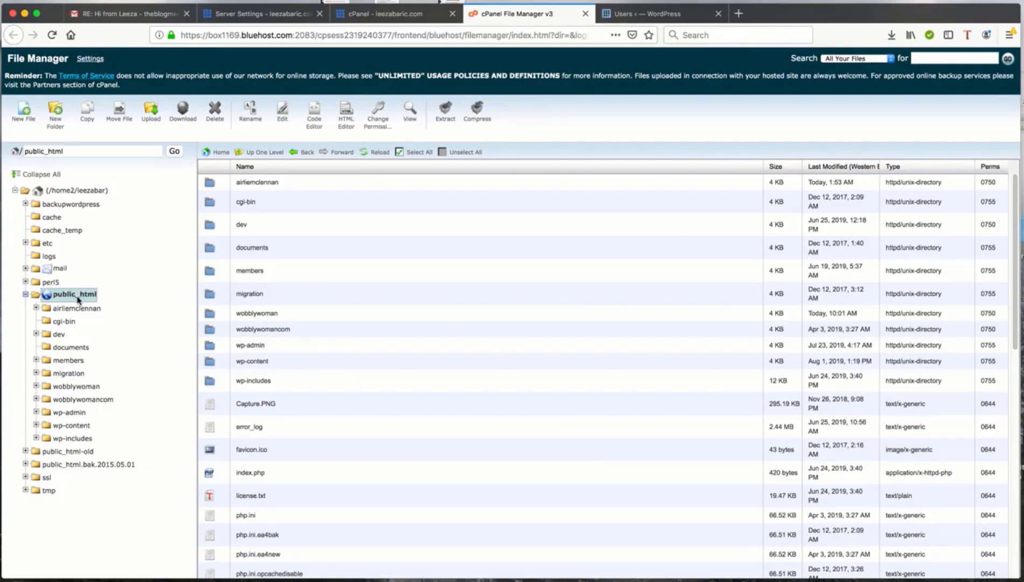
double_click(211, 316)
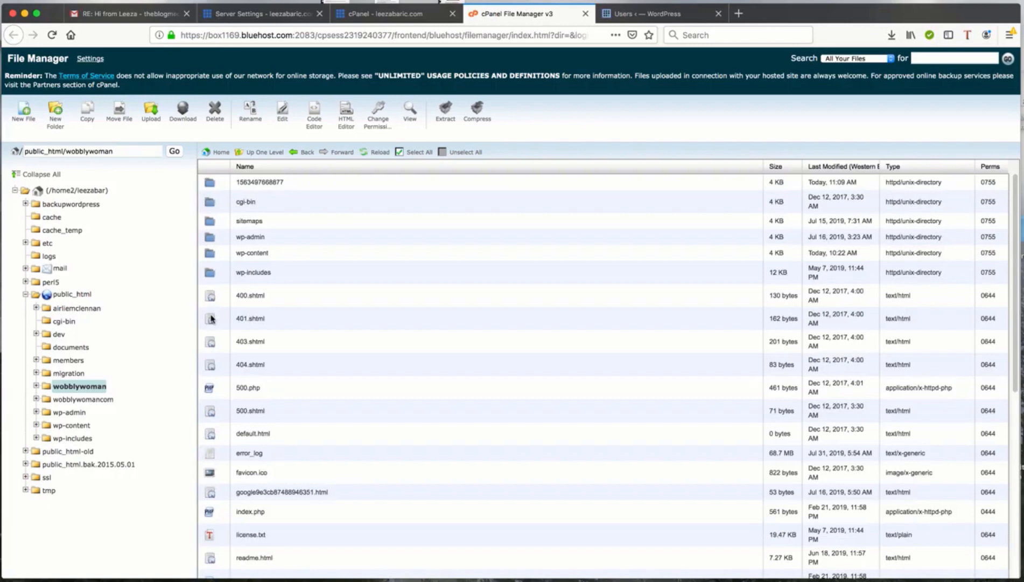
double_click(210, 185)
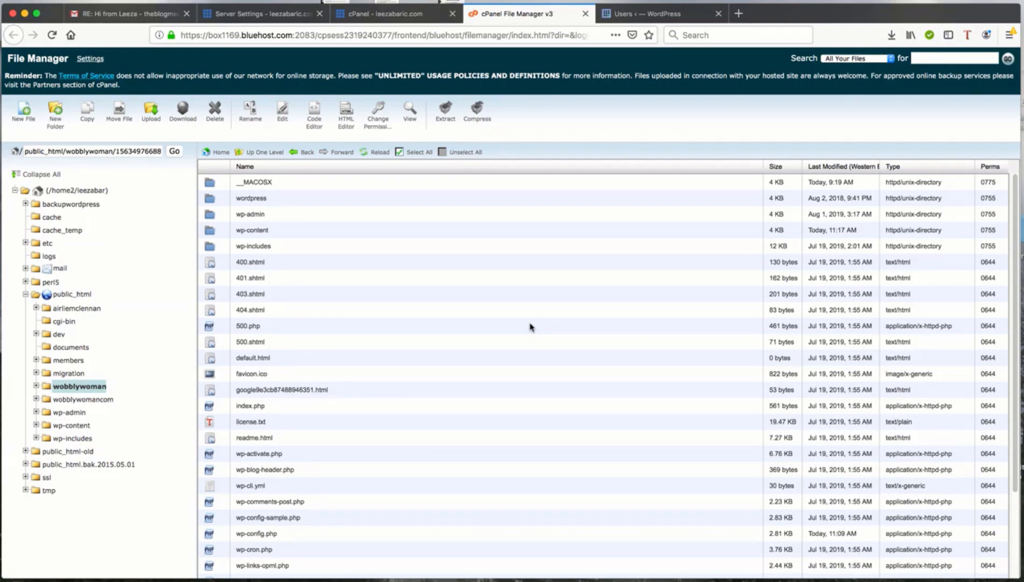
Open the site's wp-config.php file in the Code Editor with utf-8 encoding
scroll(530, 327, "down", 5)
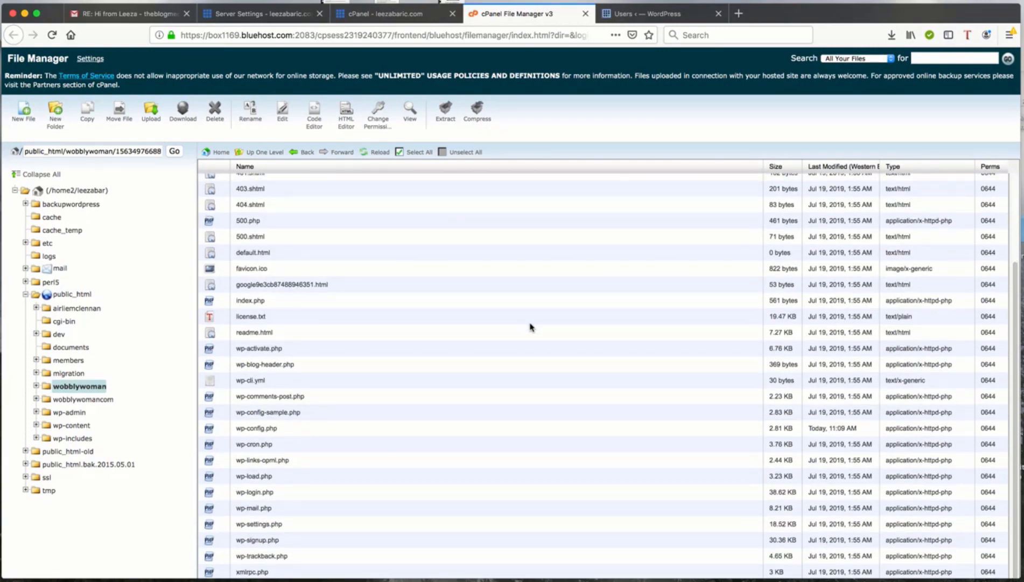
left_click(211, 429)
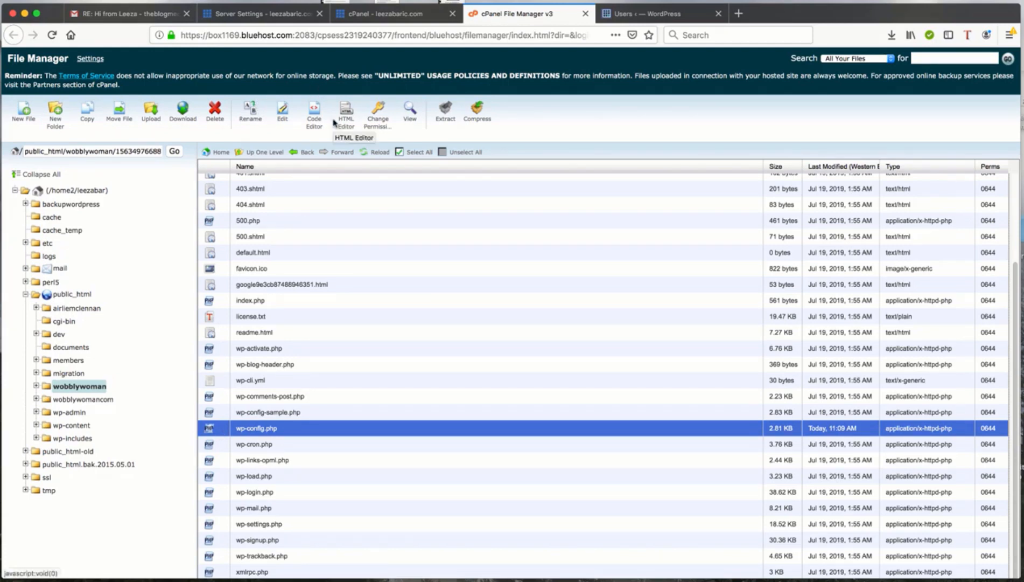
left_click(315, 121)
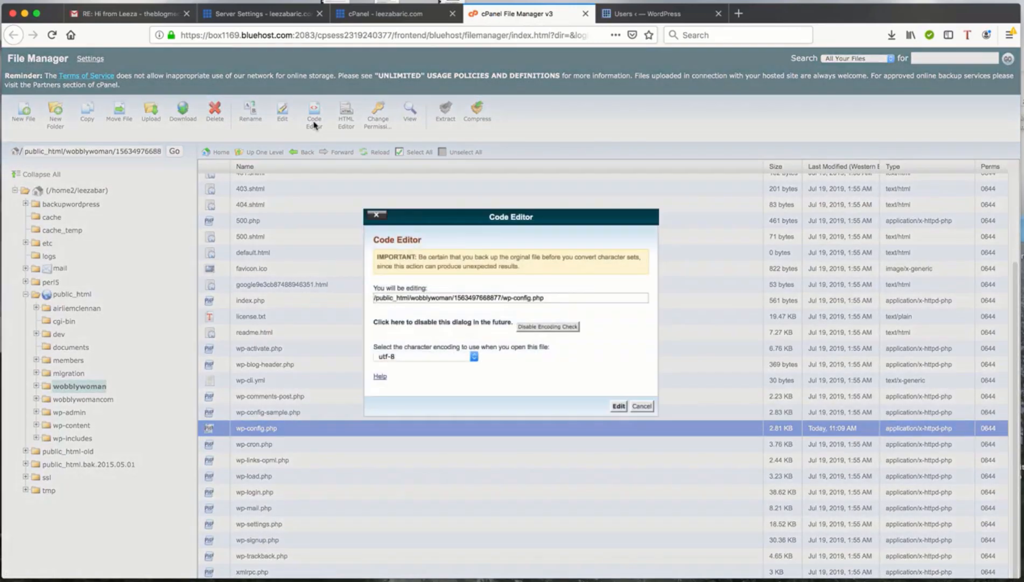
left_click(619, 406)
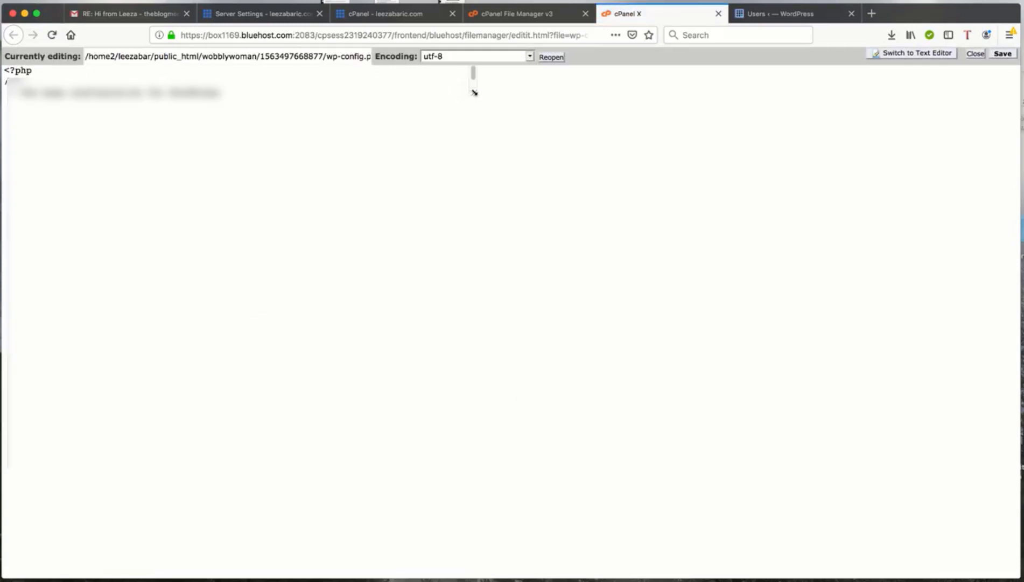
Enlarge the wp-config.php editing area and examine the DISALLOW_FILE_EDIT and DISALLOW_FILE_MODS definitions at the end of the file
left_click_drag(474, 92, 485, 492)
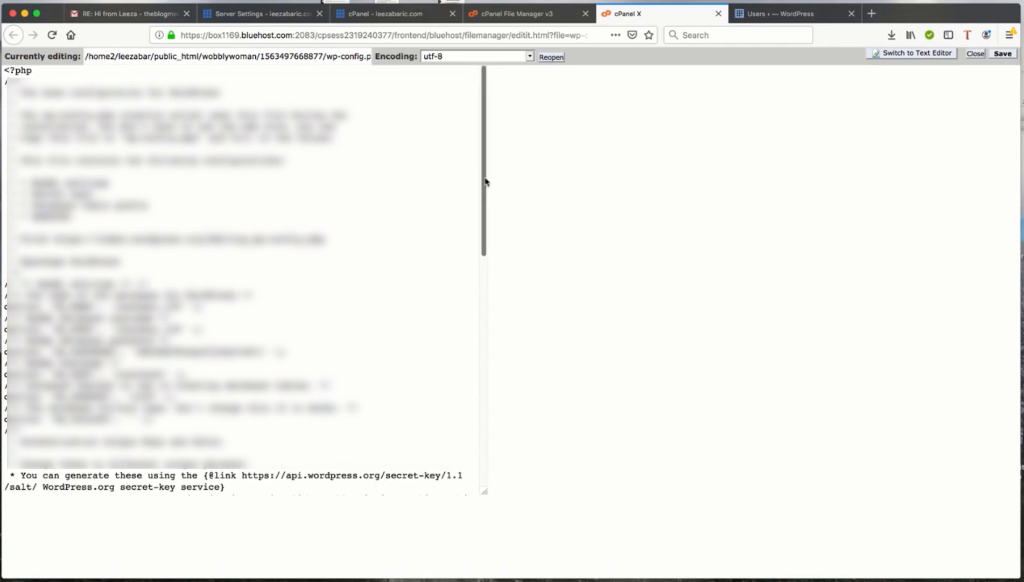
left_click_drag(485, 181, 476, 481)
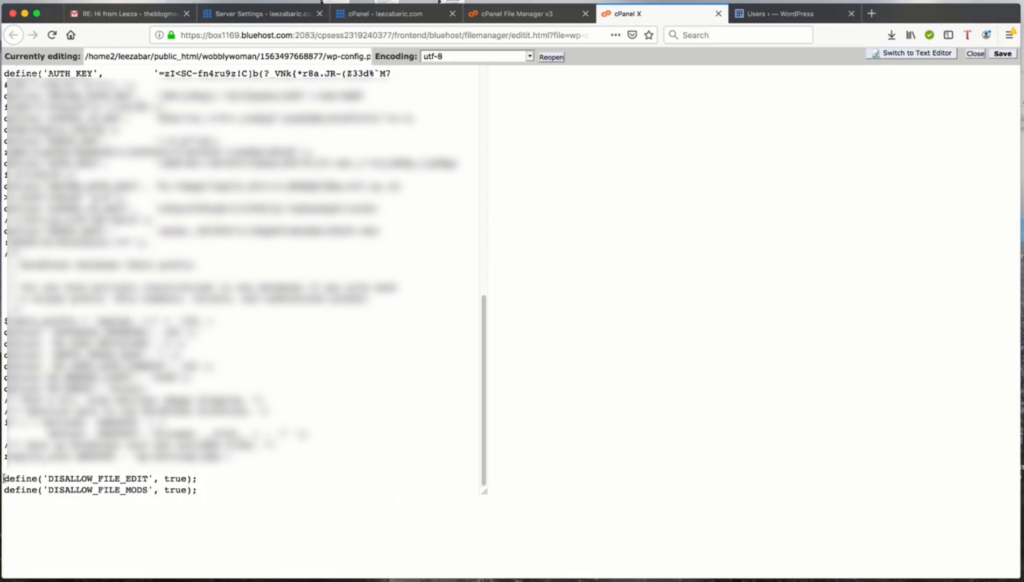
left_click_drag(3, 478, 207, 496)
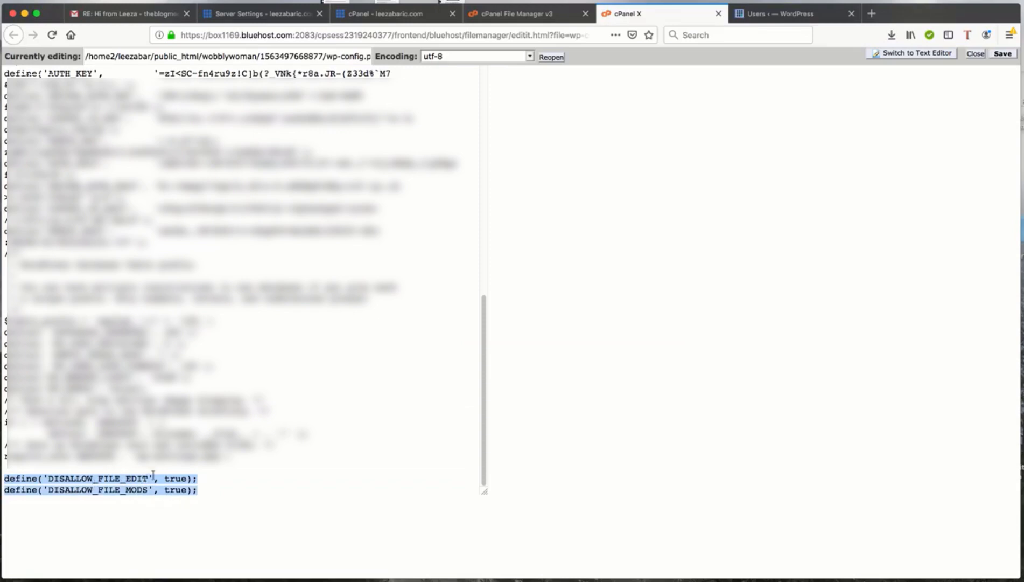
double_click(182, 477)
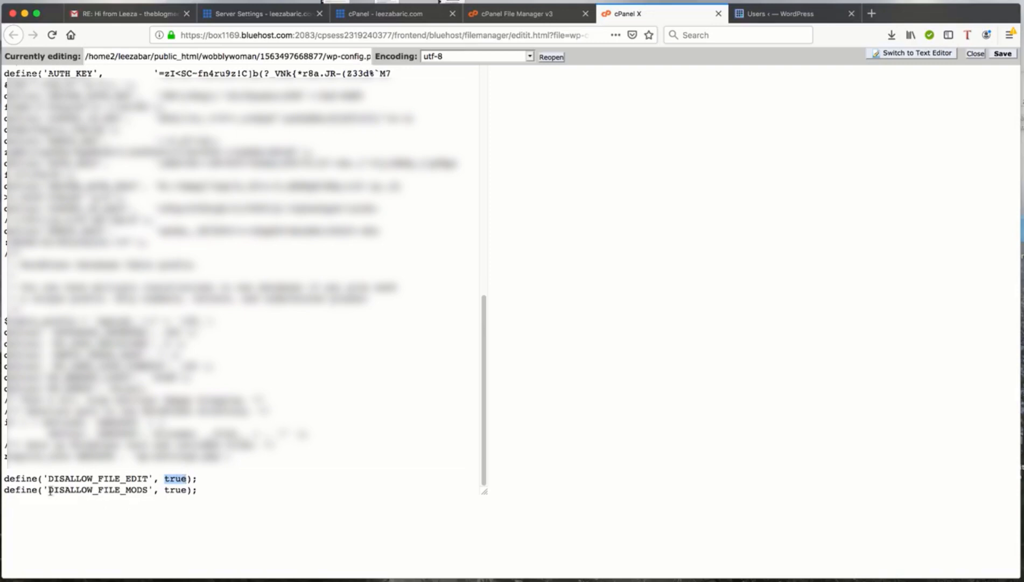
left_click_drag(49, 489, 146, 487)
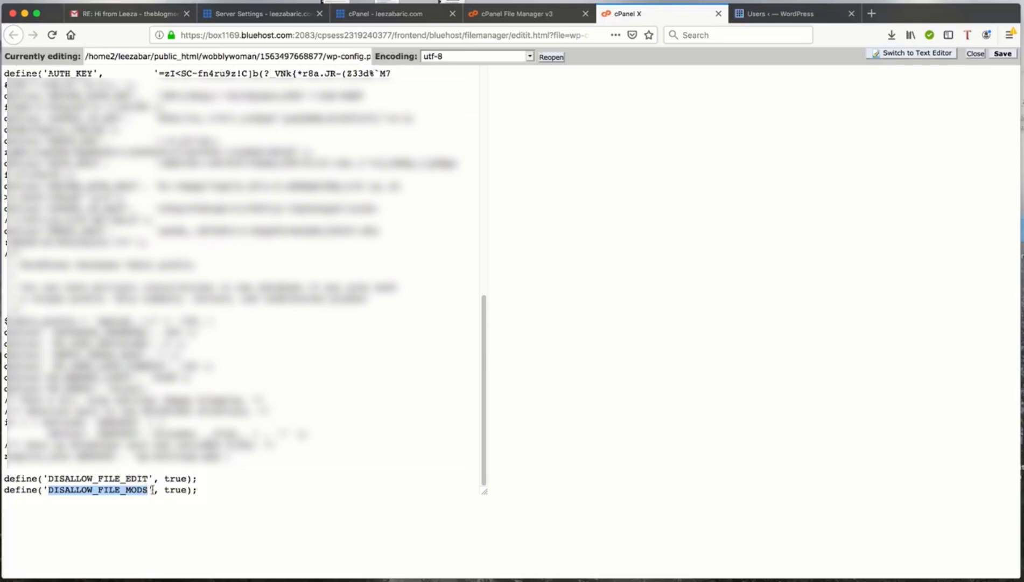
left_click_drag(164, 488, 183, 487)
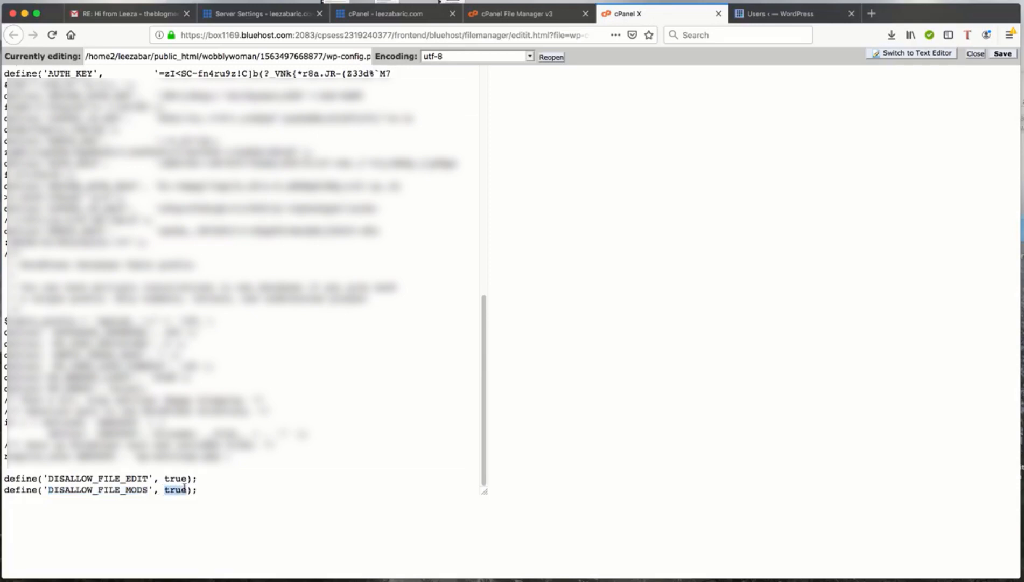
Set DISALLOW_FILE_MODS to false in wp-config.php and save the file
left_click(184, 488)
left_click_drag(165, 490, 186, 490)
left_click(184, 489)
left_click_drag(165, 490, 185, 489)
type("flas")
key("BackSpace")
key("BackSpace")
key("BackSpace")
type("alse")
left_click(1002, 54)
left_click(49, 490)
left_click_drag(49, 489, 146, 490)
Switch to the WordPress admin, reload the Users page, and open the WordPress Updates page
left_click(758, 14)
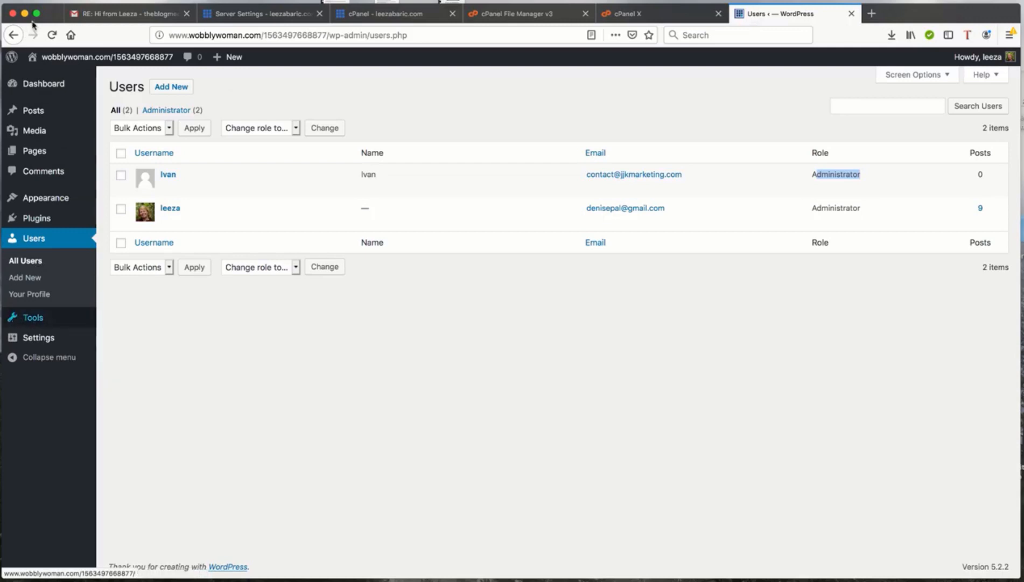
left_click(52, 36)
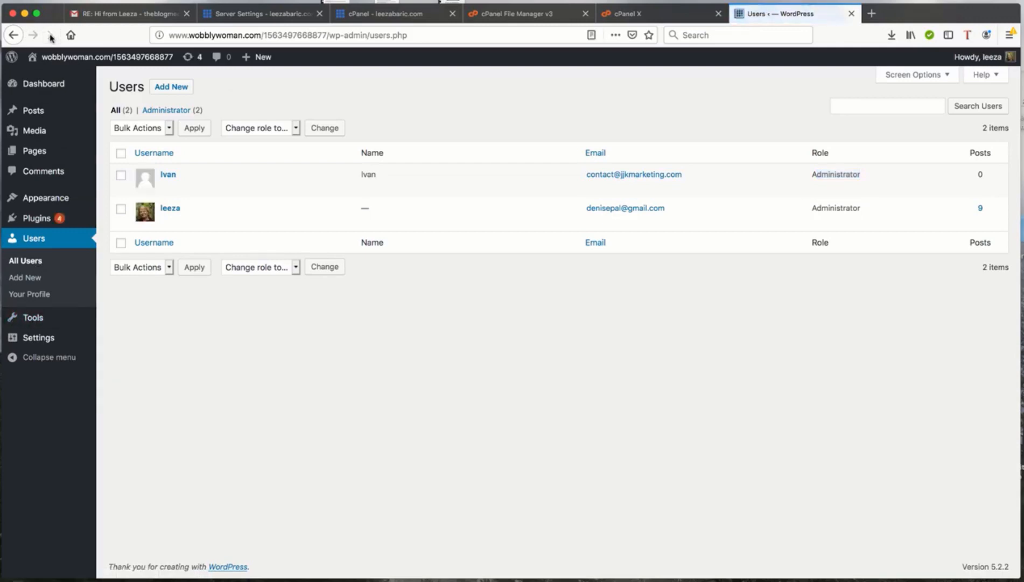
mouse_move(33, 218)
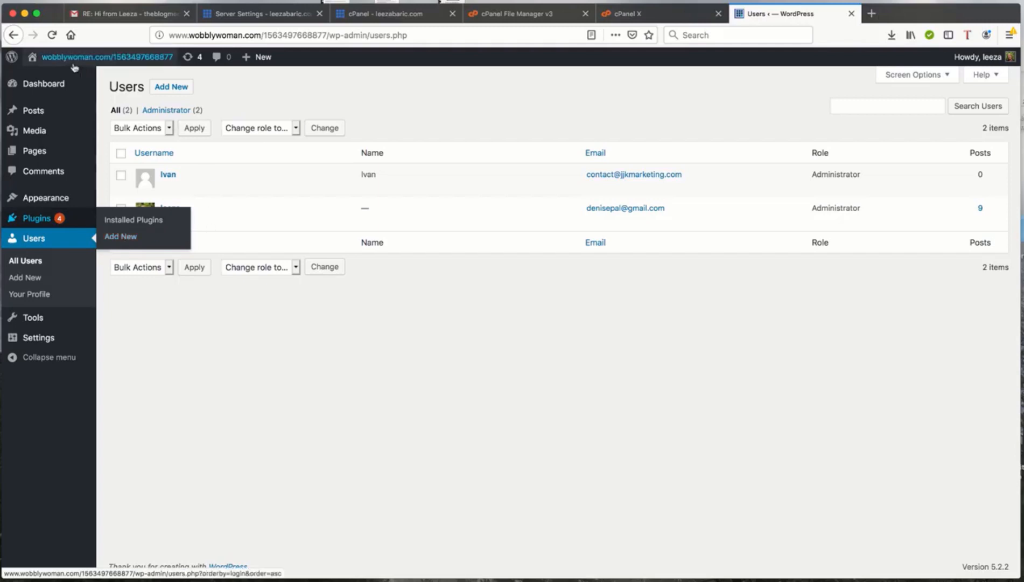
mouse_move(53, 90)
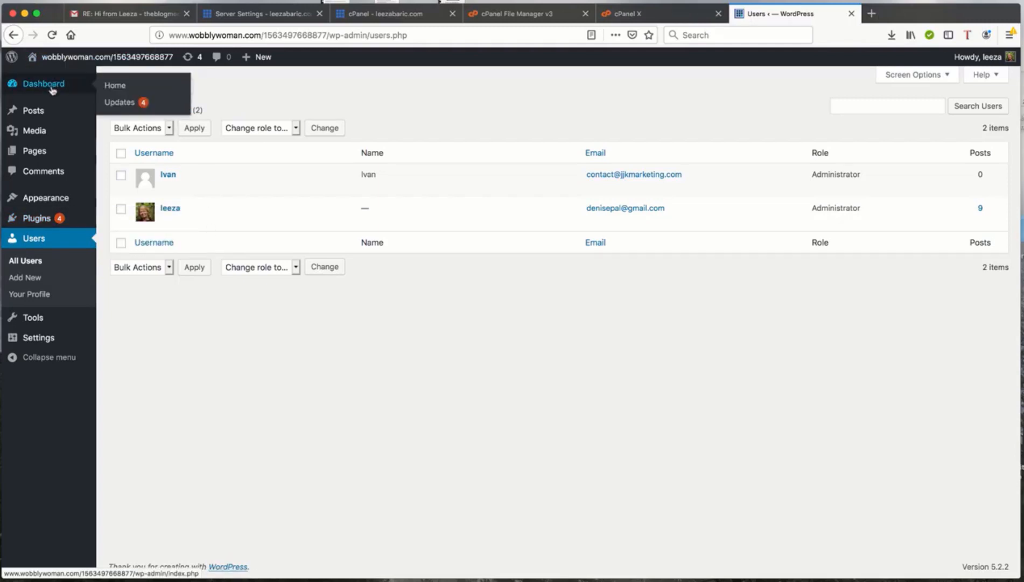
left_click(114, 105)
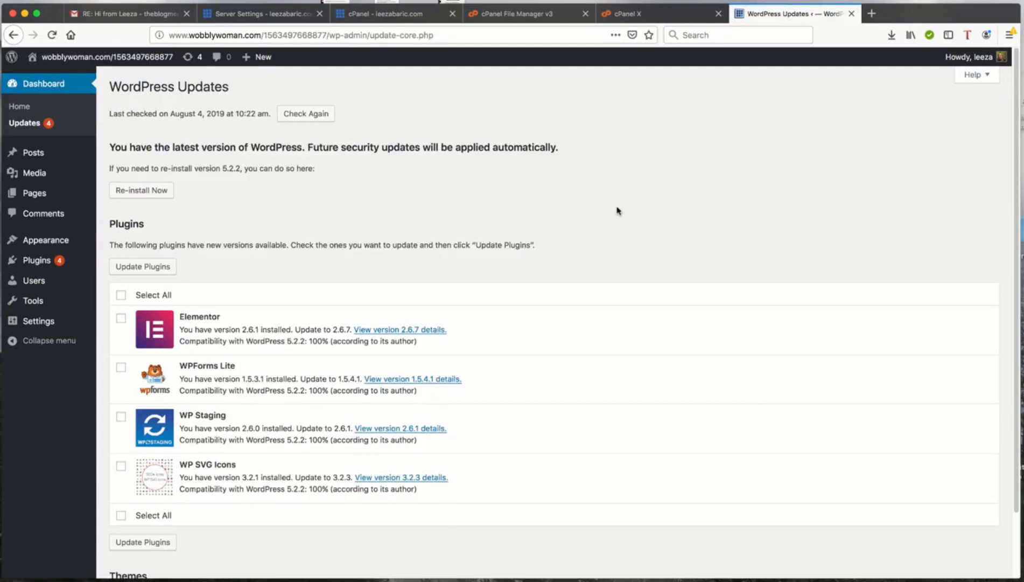
Return to wp-config.php in cPanel, set DISALLOW_FILE_EDIT to false, and save the file
left_click(646, 15)
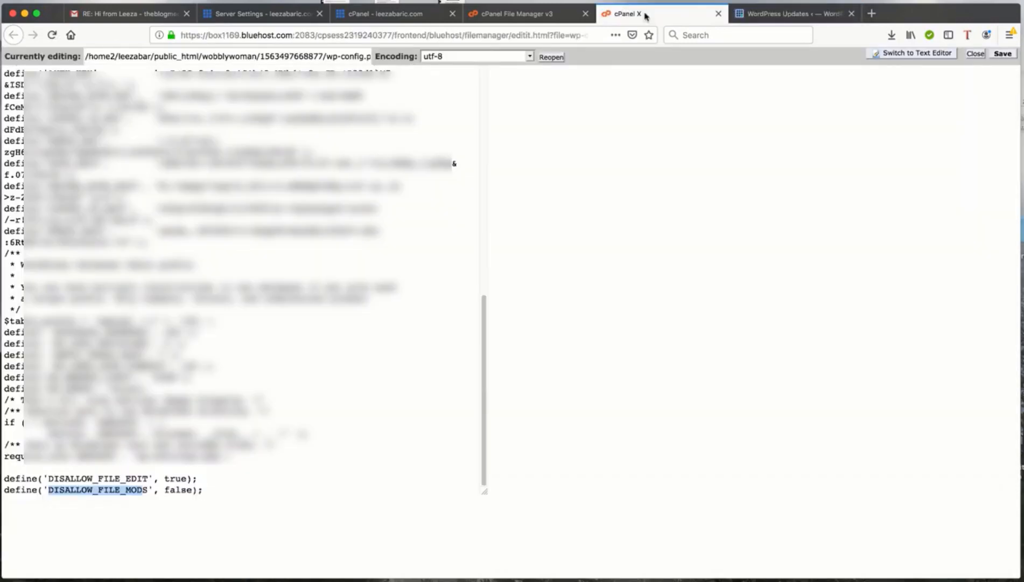
left_click(125, 477)
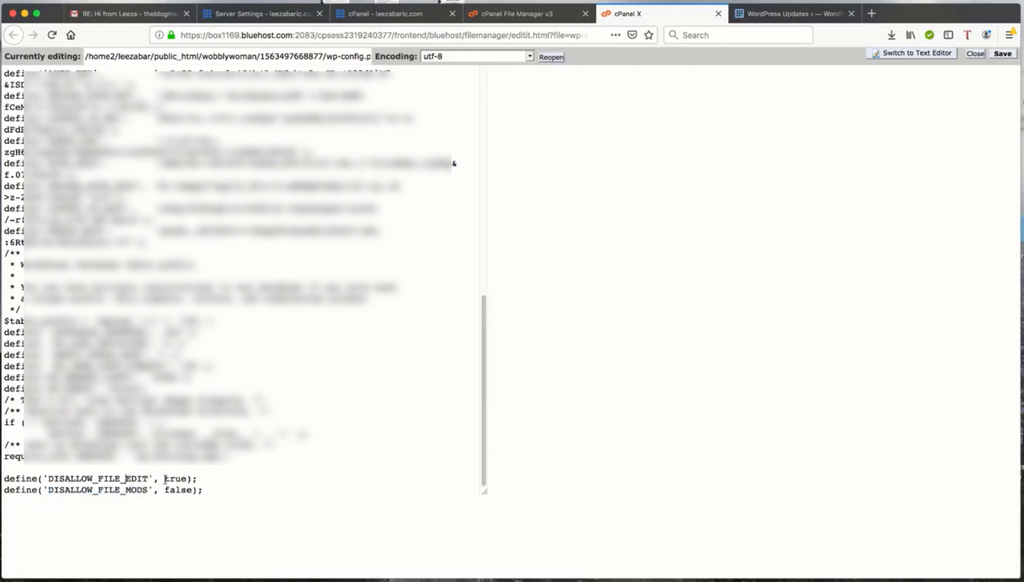
left_click_drag(165, 478, 187, 476)
type("false")
left_click(1003, 54)
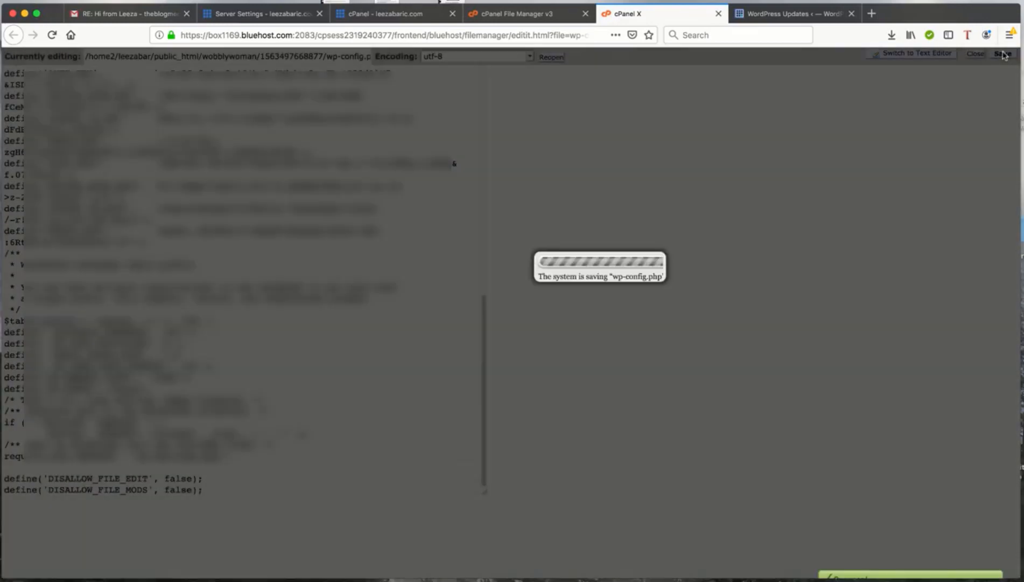
Switch back to the WordPress admin, reload the Updates page, and check the available plugin management options
left_click(782, 15)
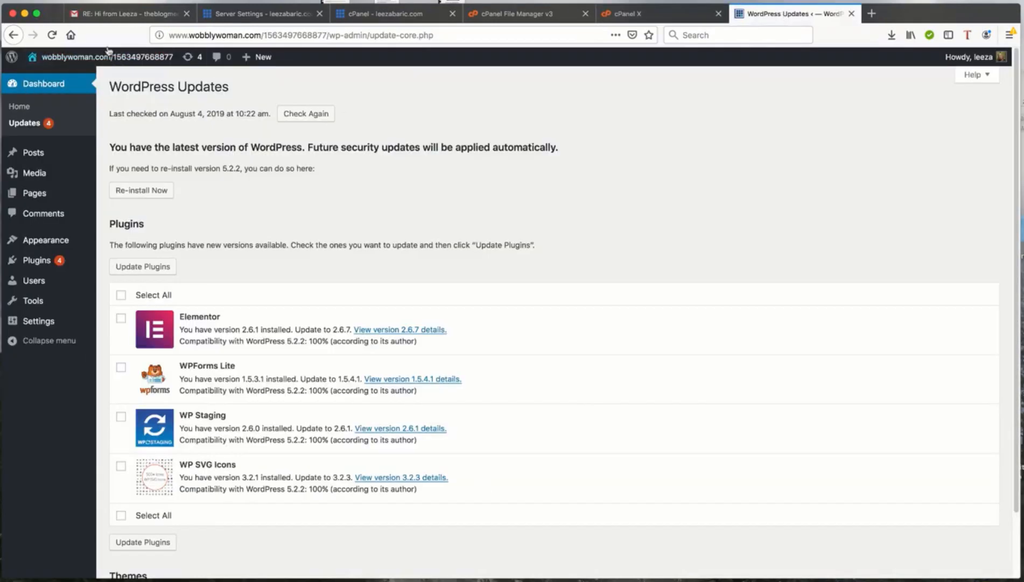
left_click(52, 35)
mouse_move(37, 259)
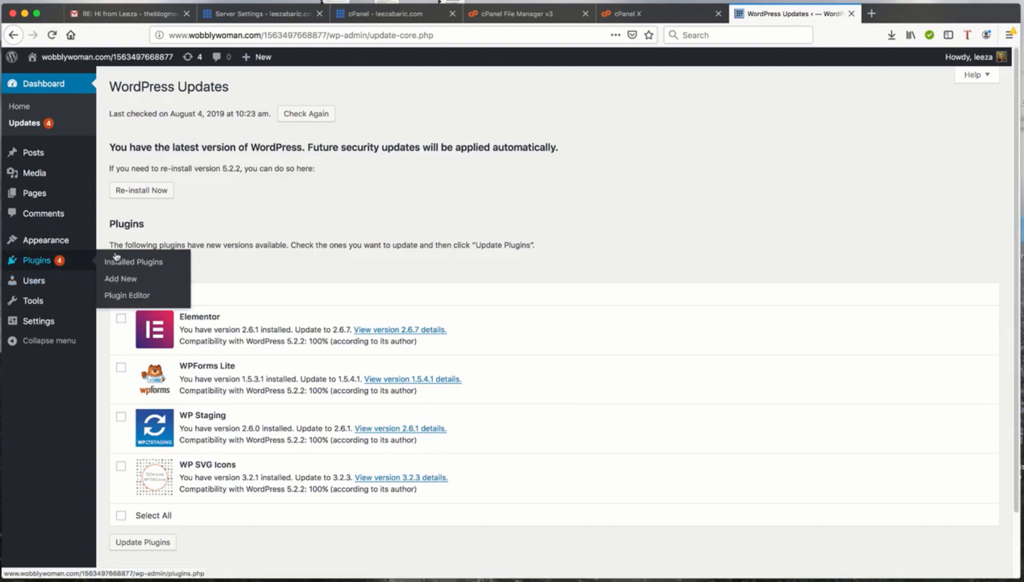